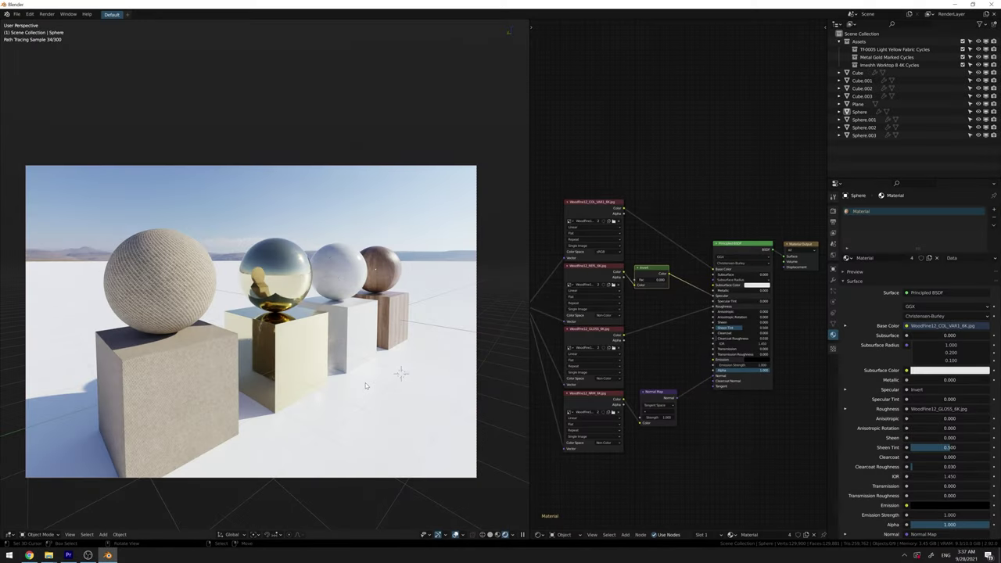
- Select Sphere.001 and disconnect its roughness Image Texture from the Principled BSDF
scroll(321, 395, up, 4)
scroll(321, 395, up, 5)
shift+middle_drag(378, 378, 232, 335)
scroll(305, 366, up, 3)
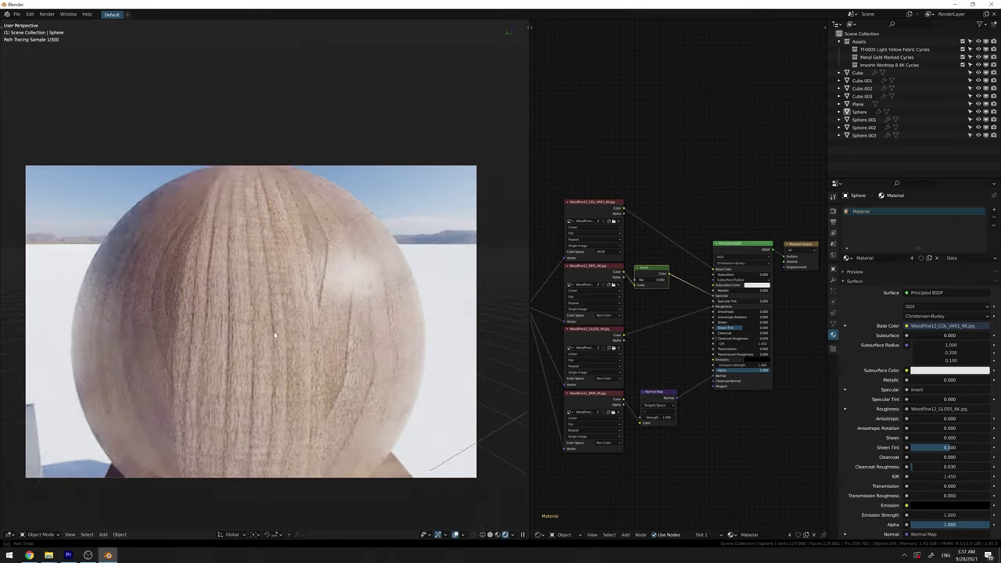
scroll(272, 335, down, 10)
scroll(271, 321, down, 6)
middle_drag(288, 320, 303, 332)
click(306, 295)
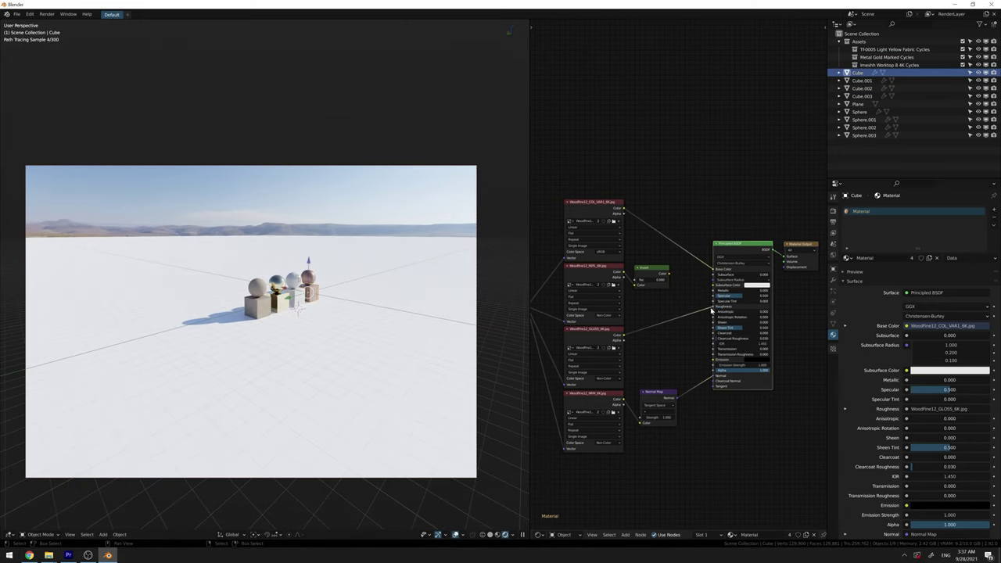
click(292, 280)
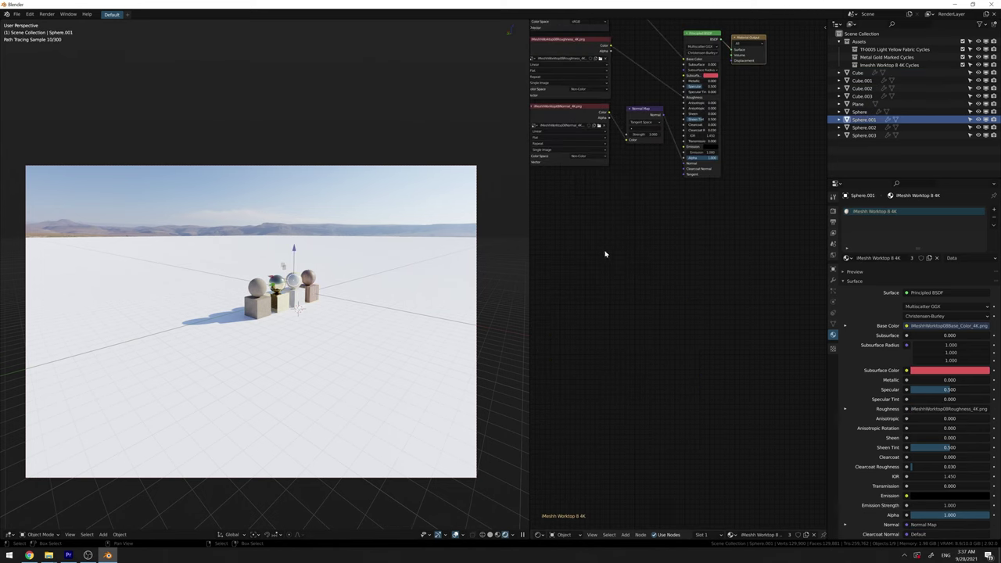
scroll(669, 266, up, 3)
drag(662, 278, 654, 282)
- Inspect Cube.002's Metal Gold Marked material and Cube.003's fabric material
click(278, 301)
key(Home)
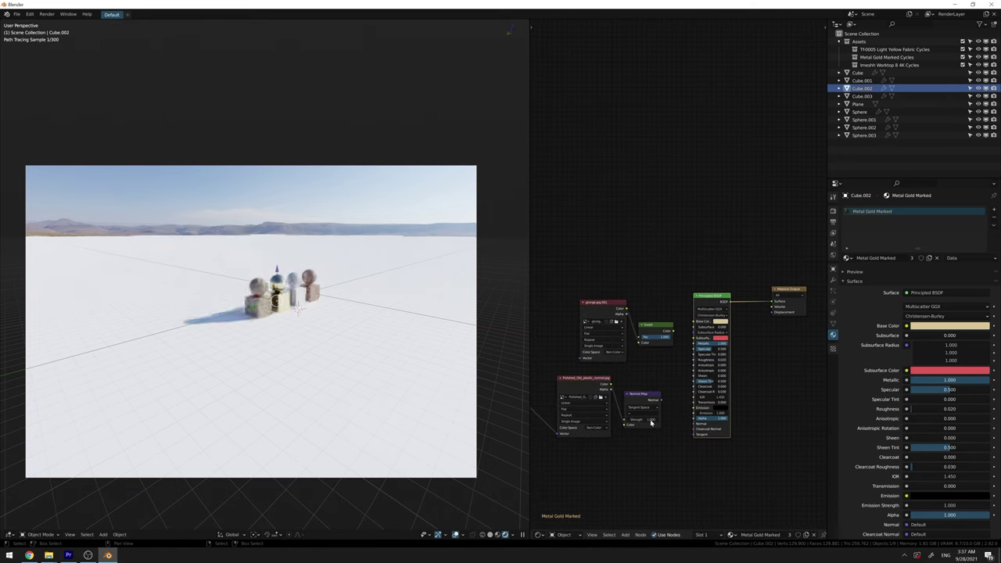
click(256, 307)
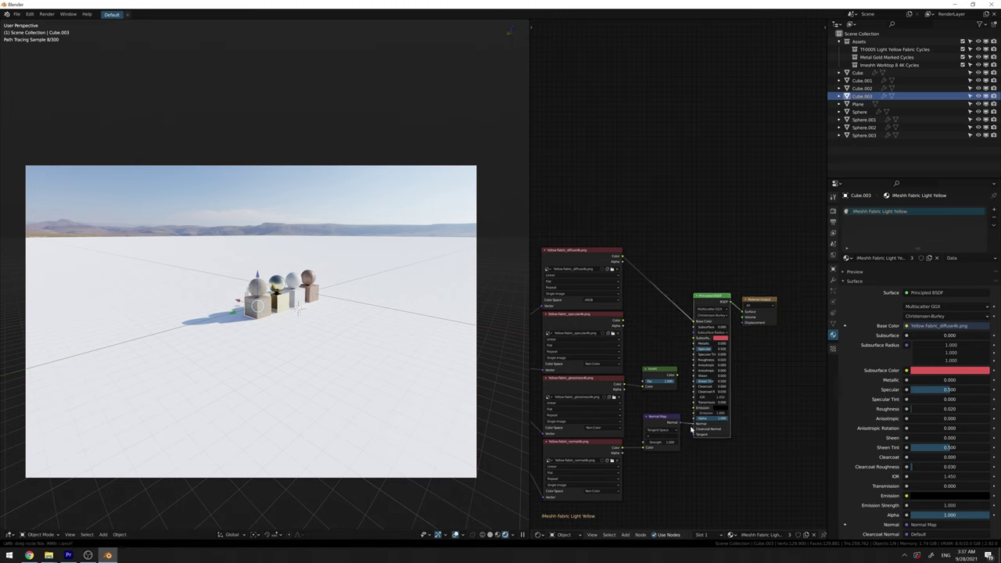
middle_drag(204, 335, 380, 349)
scroll(312, 344, down, 3)
middle_drag(278, 344, 339, 343)
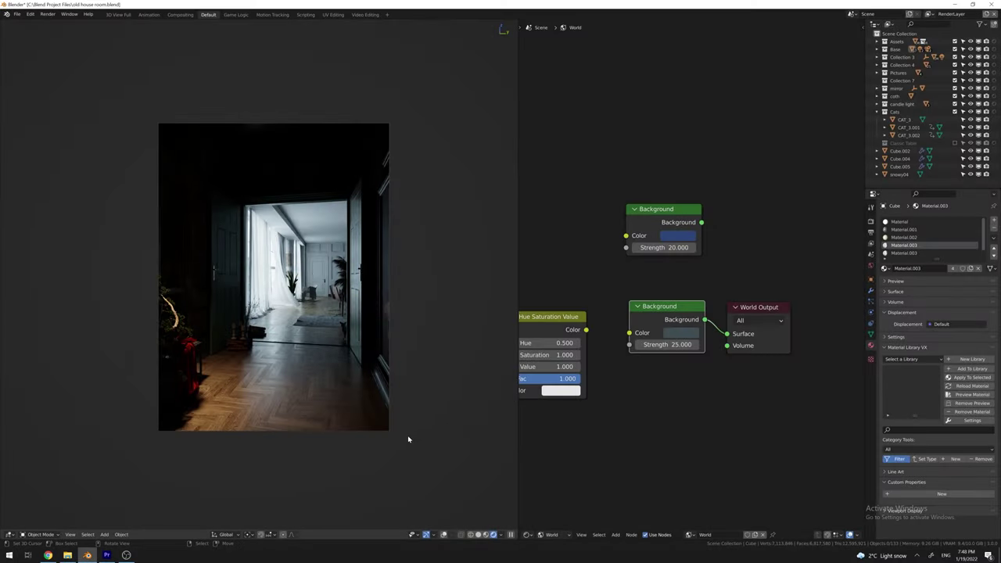
- Connect the blue Background node (Strength 20) to the World Output Surface
scroll(408, 438, up, 2)
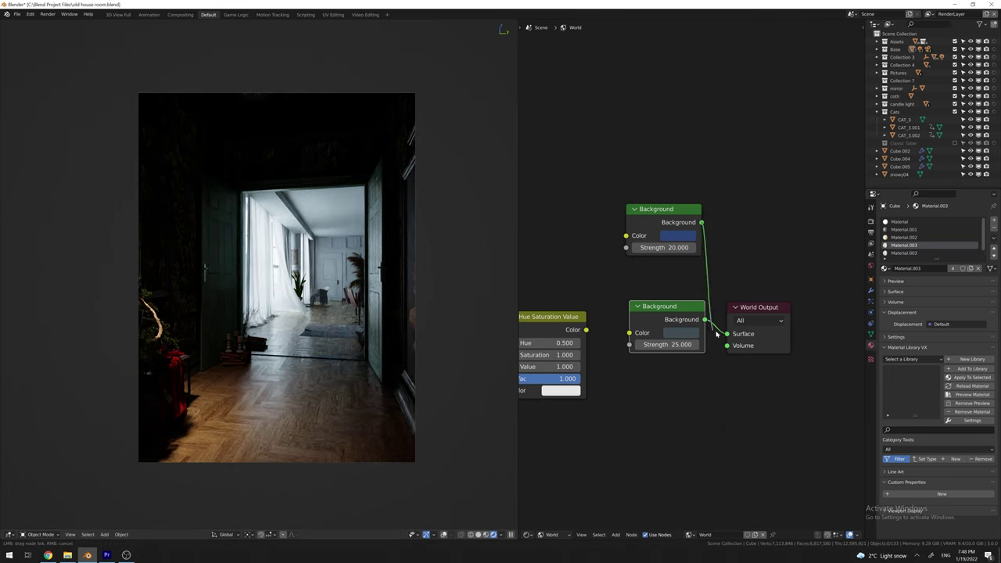
drag(727, 333, 727, 334)
scroll(451, 469, down, 2)
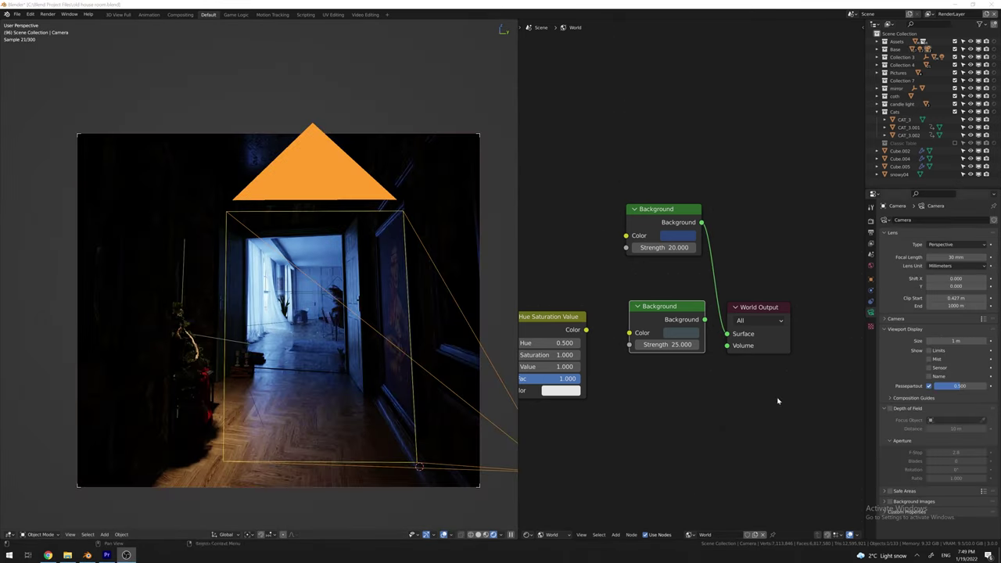
- Leave camera view and move the cat figures down along Z
middle_drag(312, 321, 298, 312)
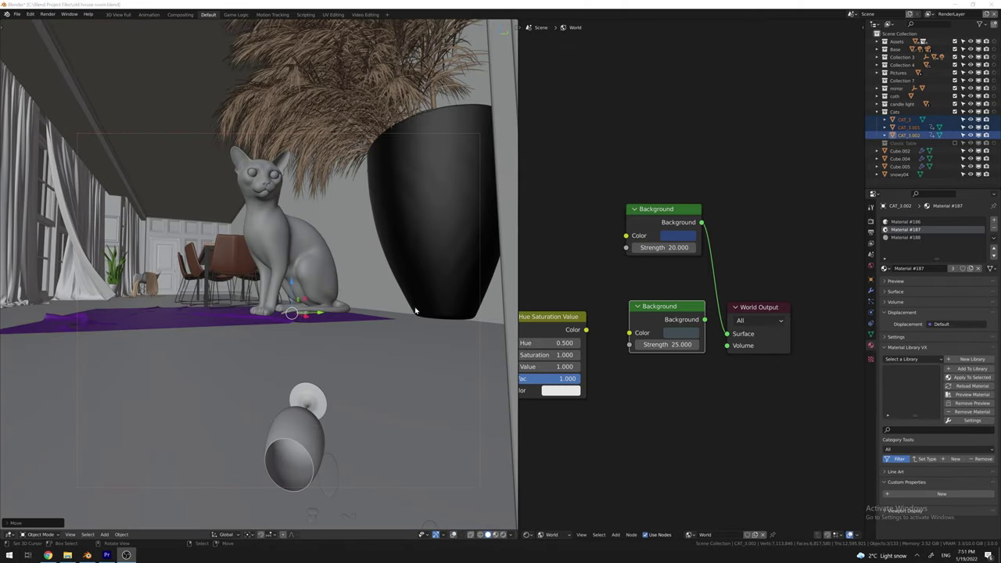
key(g)
key(z)
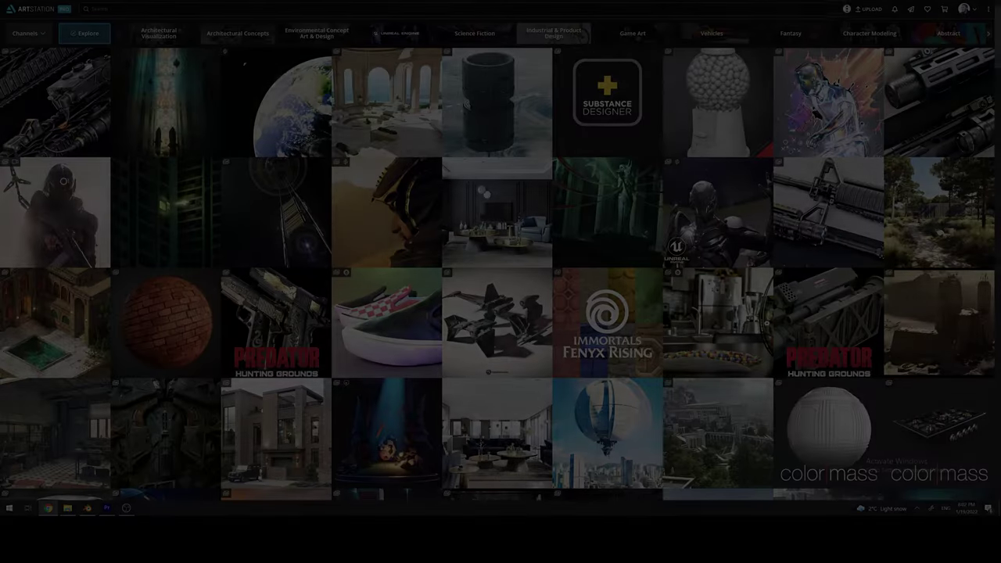
scroll(501, 274, down, 1)
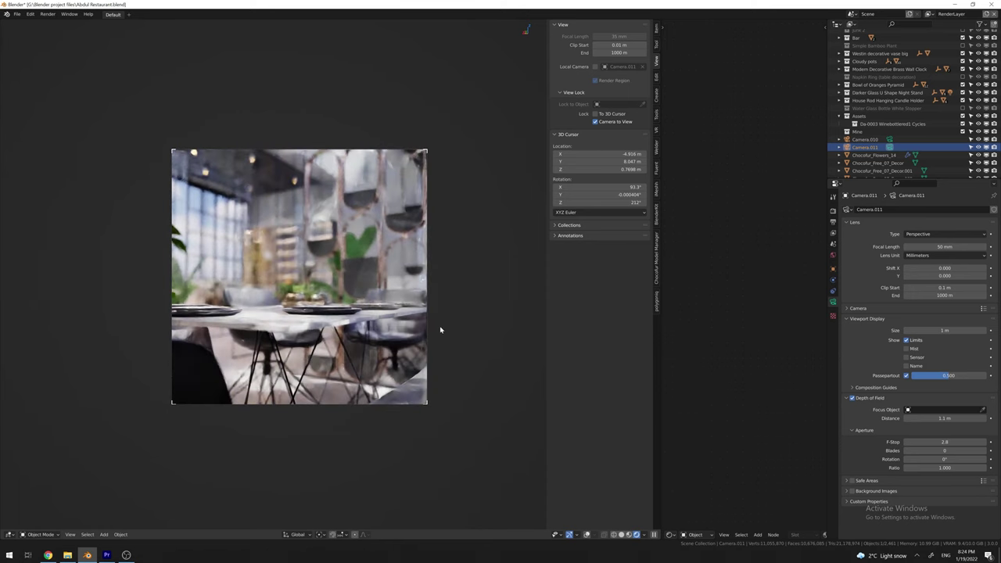
- Toggle the camera's Depth of Field and try an F-Stop of 1.0
click(859, 398)
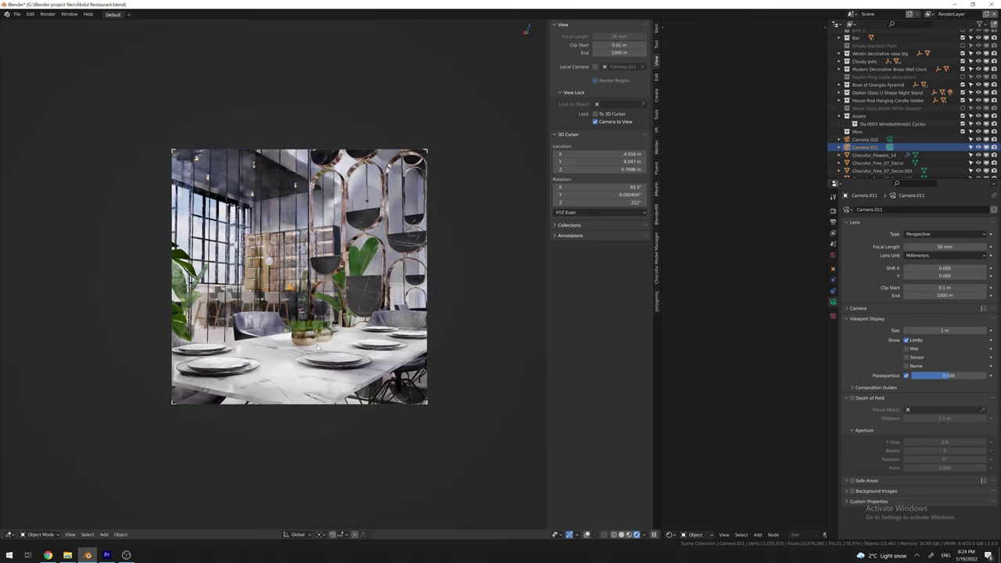
drag(940, 246, 929, 246)
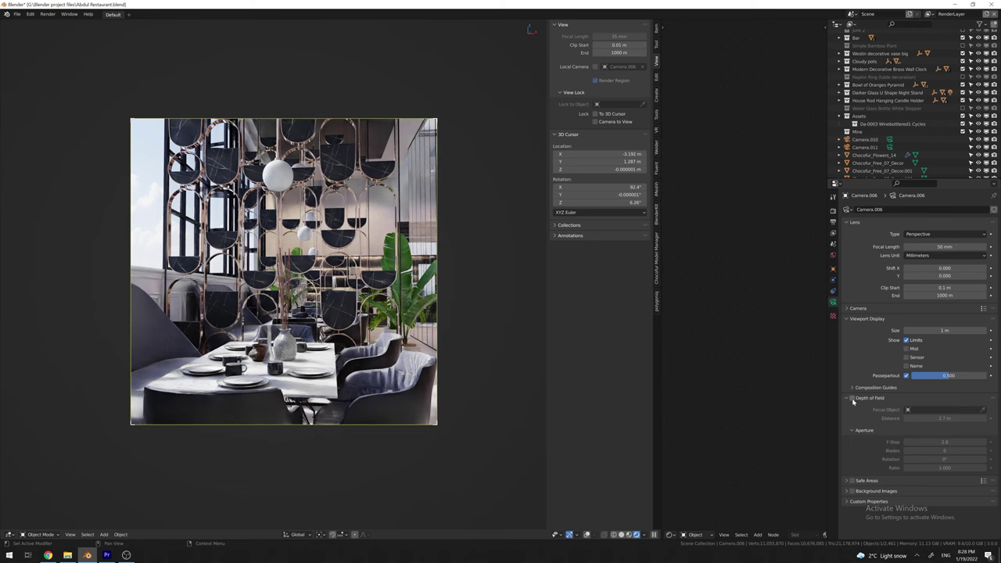
click(853, 398)
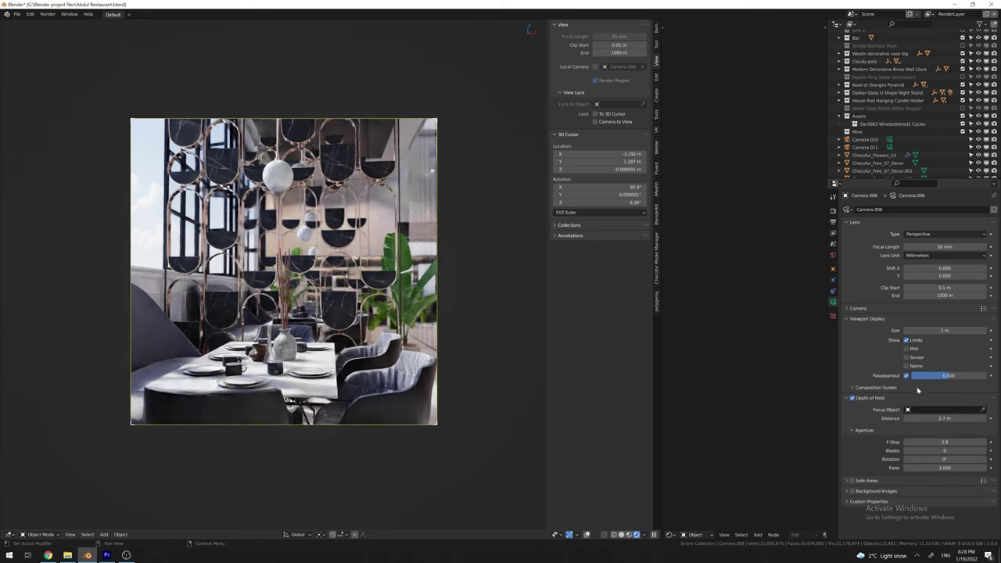
text(1)
key(Return)
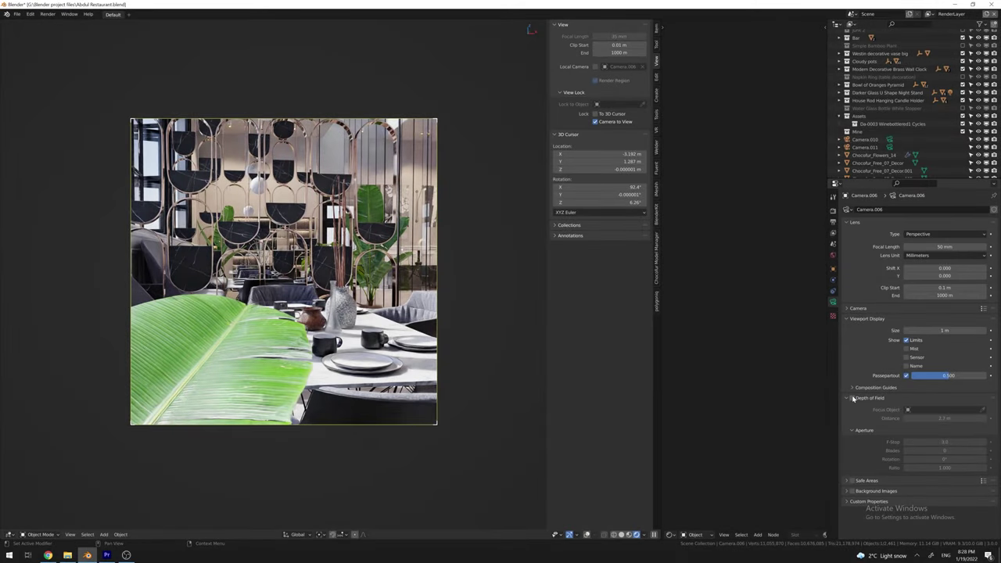
- Re-enable depth of field at f/3.0 and pull Focus Distance in to 1.8 m
click(853, 398)
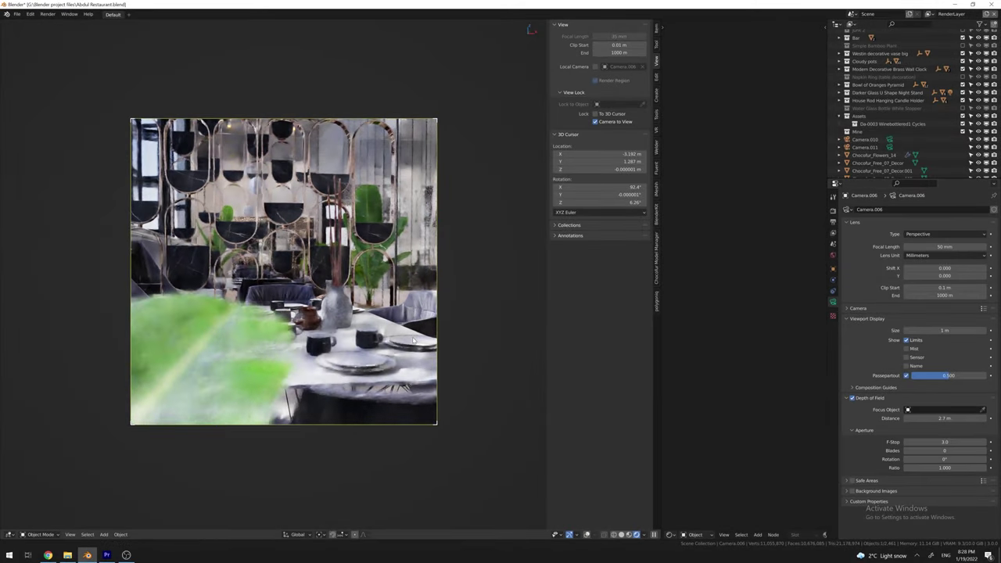
shift+middle_drag(467, 336, 391, 323)
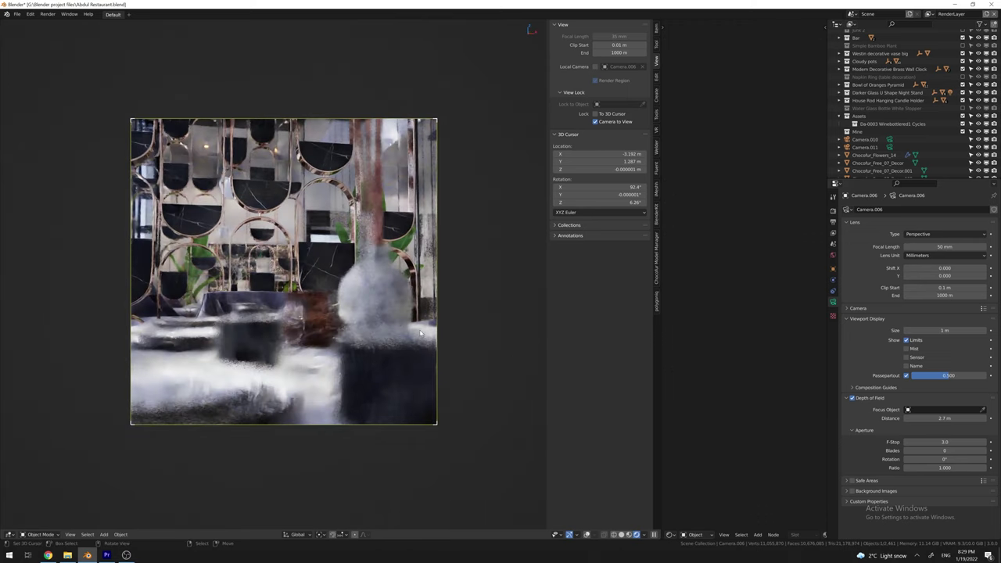
mouse_move(925, 419)
mouse_down()
mouse_move(907, 419)
mouse_move(927, 418)
mouse_up()
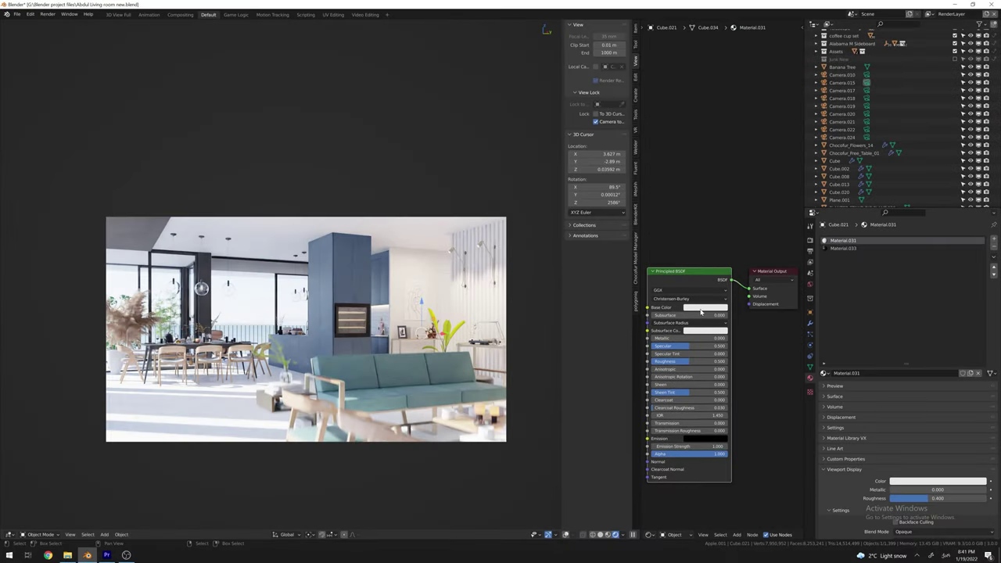
- Shift the chairs' Base Color on the colour wheel from pale green to pinkish red
click(702, 308)
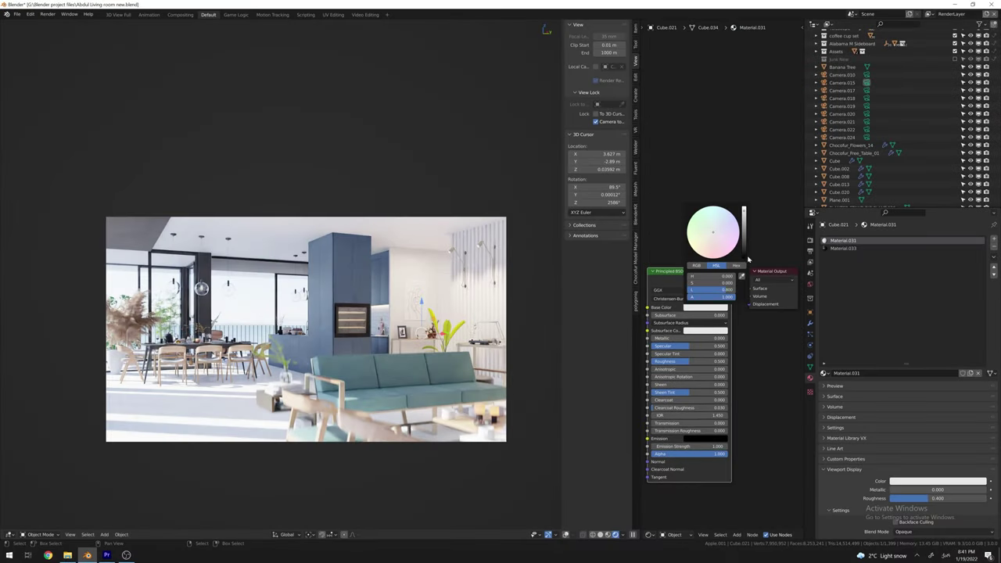
drag(742, 250, 724, 245)
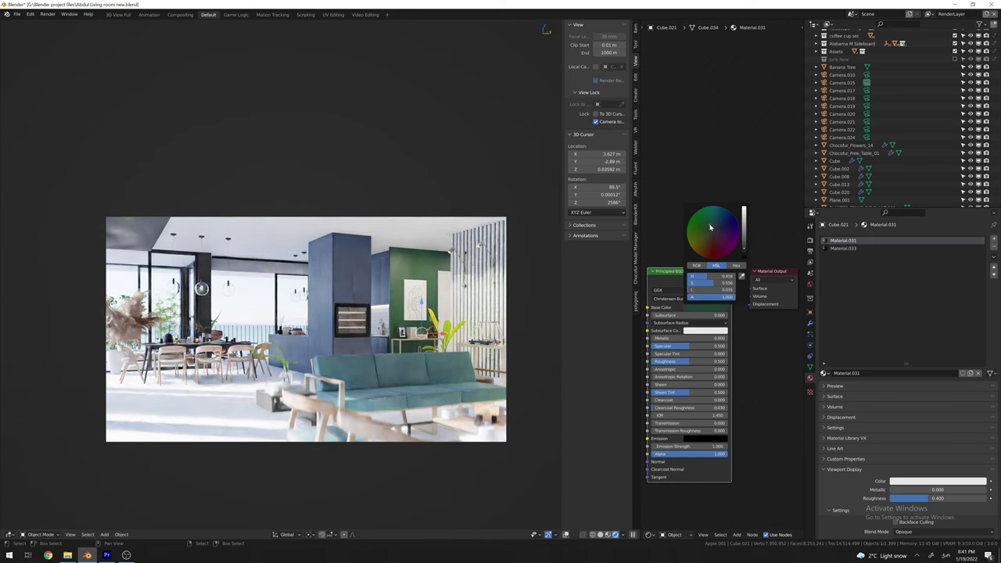
mouse_move(710, 228)
mouse_down()
mouse_move(714, 241)
mouse_move(704, 233)
mouse_up()
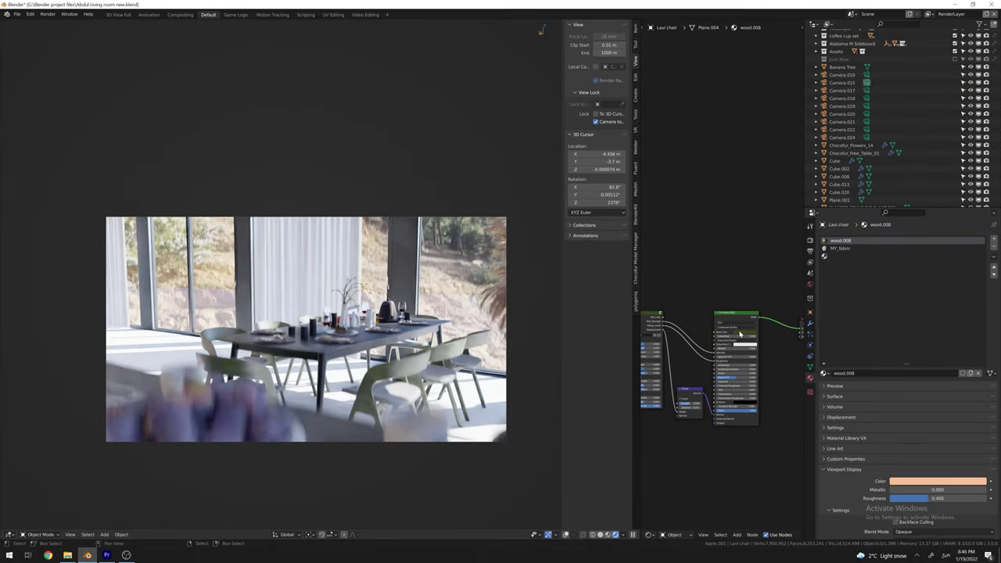
drag(749, 292, 751, 300)
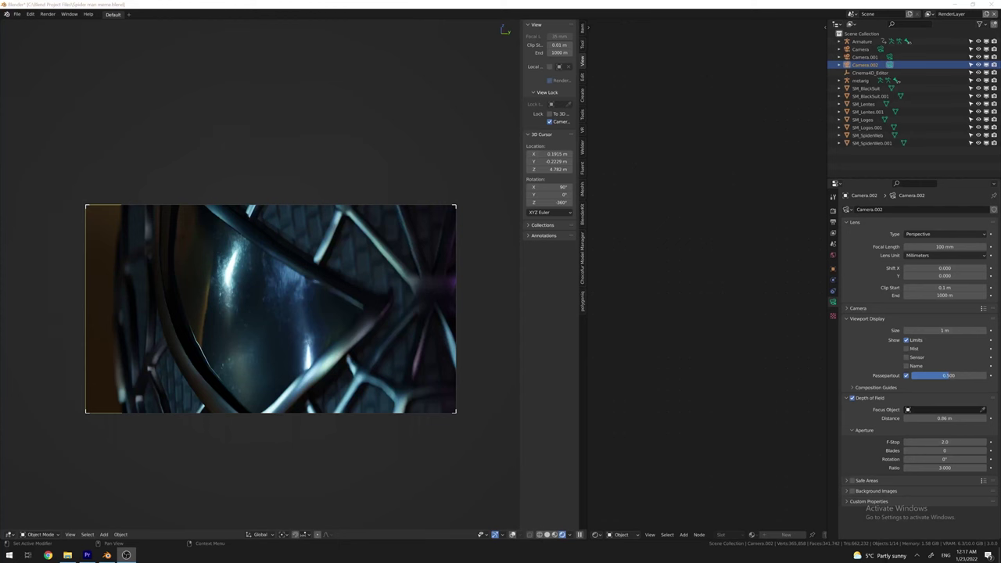
- Orbit around the Spider-Man mask and render only a boxed region of it
middle_drag(418, 362, 310, 350)
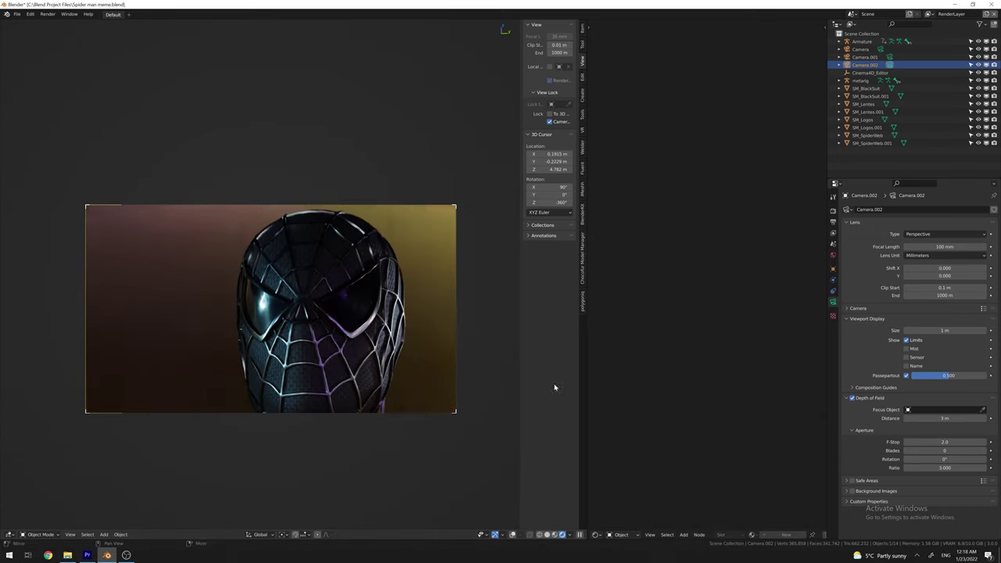
middle_drag(554, 386, 152, 335)
key(b)
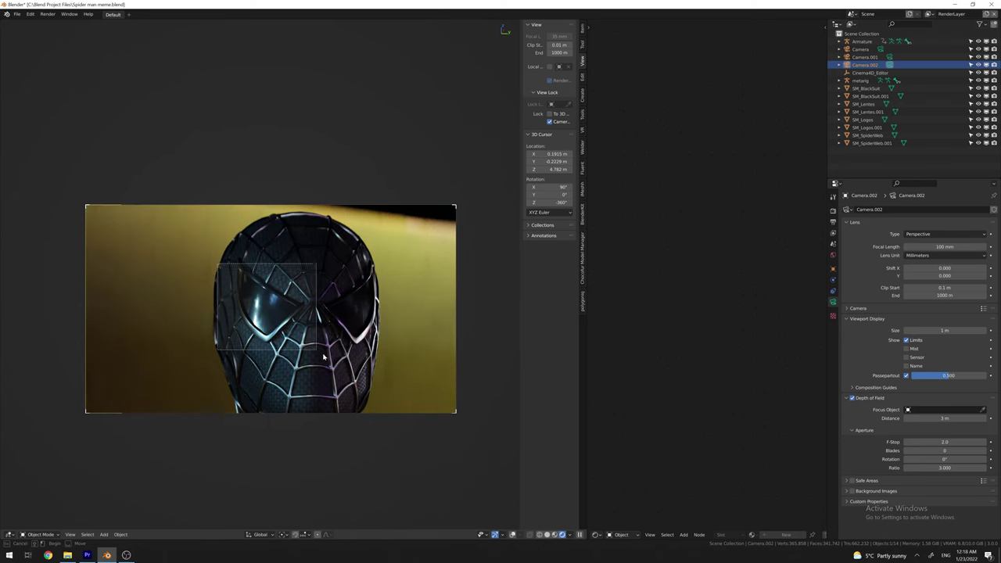
drag(304, 343, 337, 360)
middle_drag(288, 352, 284, 354)
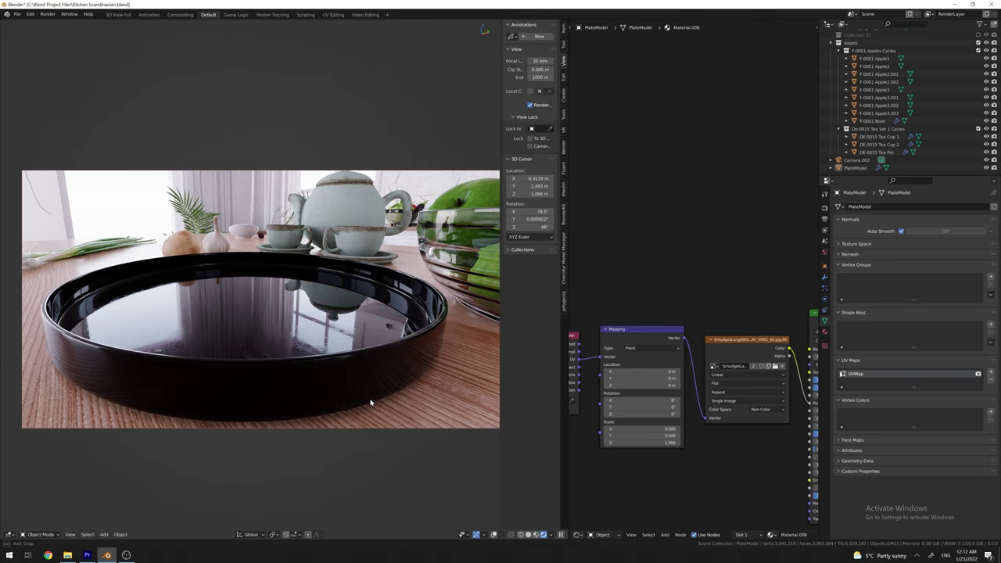
- Set a larger render region around the black tray
middle_drag(371, 402, 250, 327)
drag(270, 300, 356, 360)
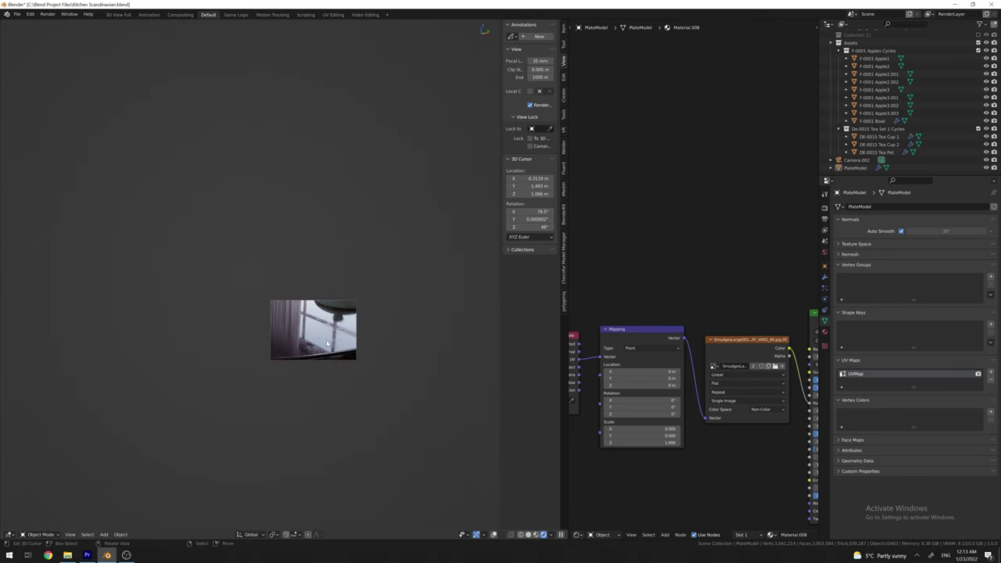
drag(37, 247, 170, 372)
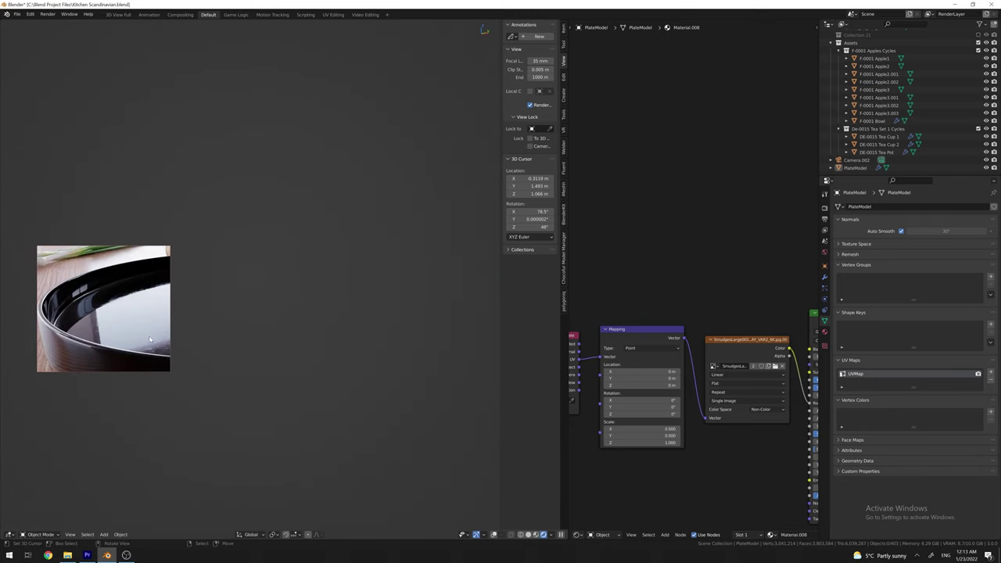
key(ctrl+b)
drag(23, 214, 457, 407)
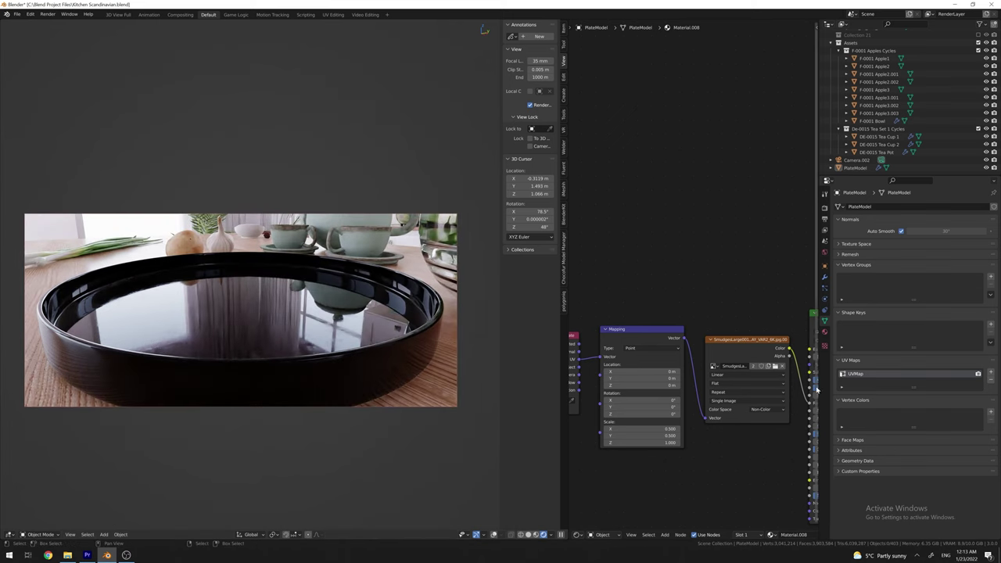
- Drive the tray's Roughness with the smudge Image Texture and move a chair along Y
middle_drag(795, 388, 719, 384)
drag(727, 412, 738, 399)
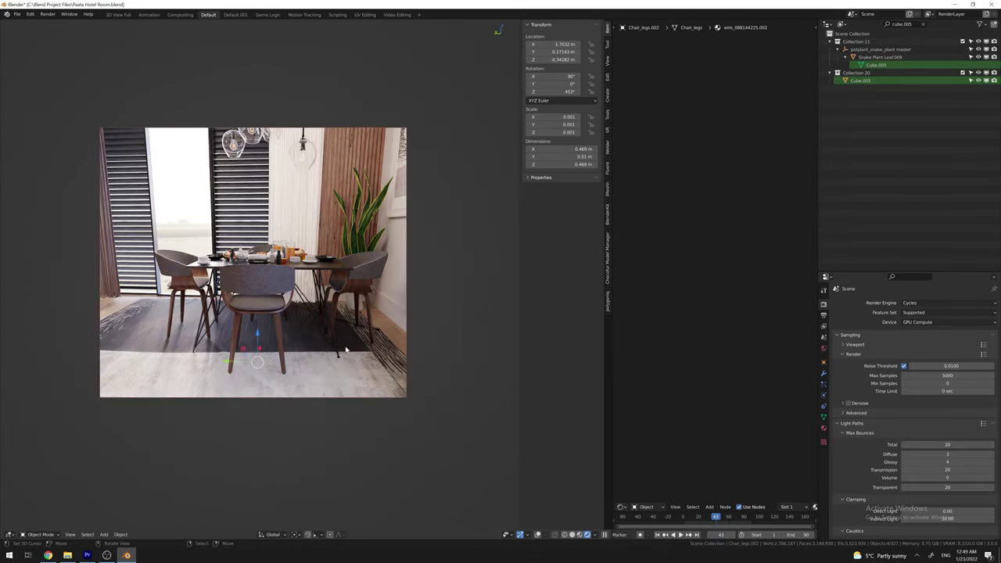
key(g)
key(y)
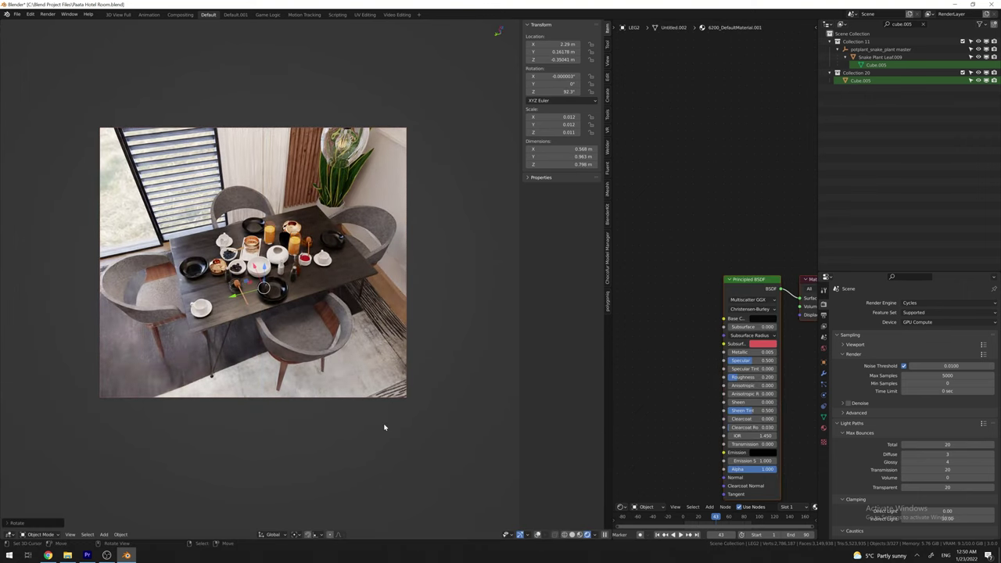
- Confirm the chair's rotation and orbit around the rendered room
click(384, 426)
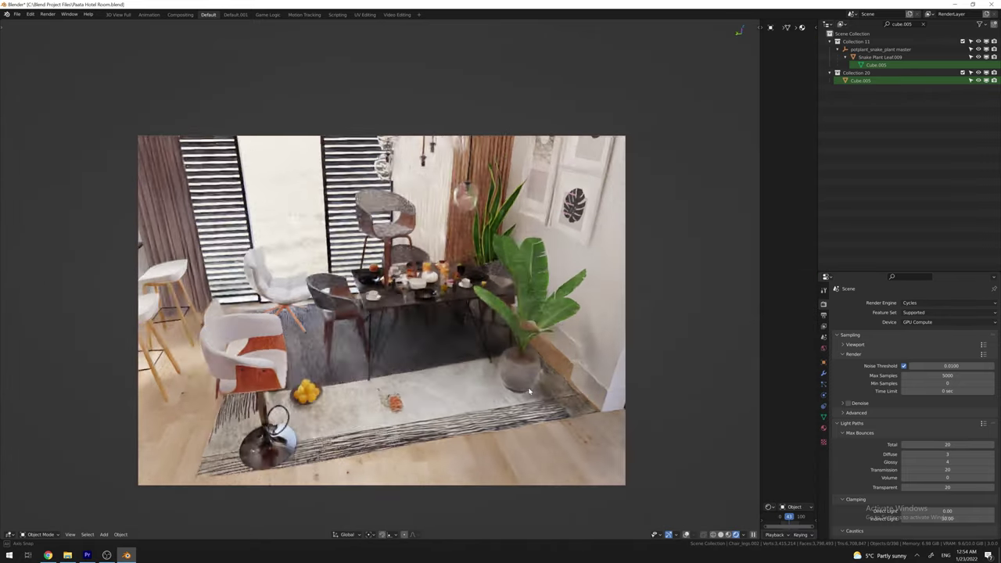
middle_drag(529, 391, 568, 393)
middle_drag(347, 404, 398, 399)
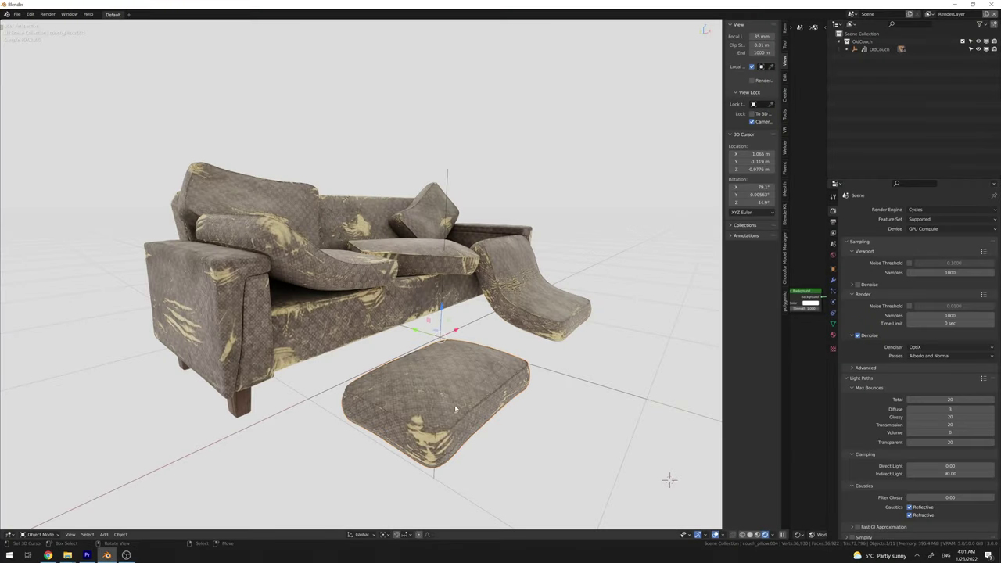
- Grab the loose floor cushion and drop it onto the couch seat
middle_drag(452, 400, 438, 405)
key(g)
click(423, 411)
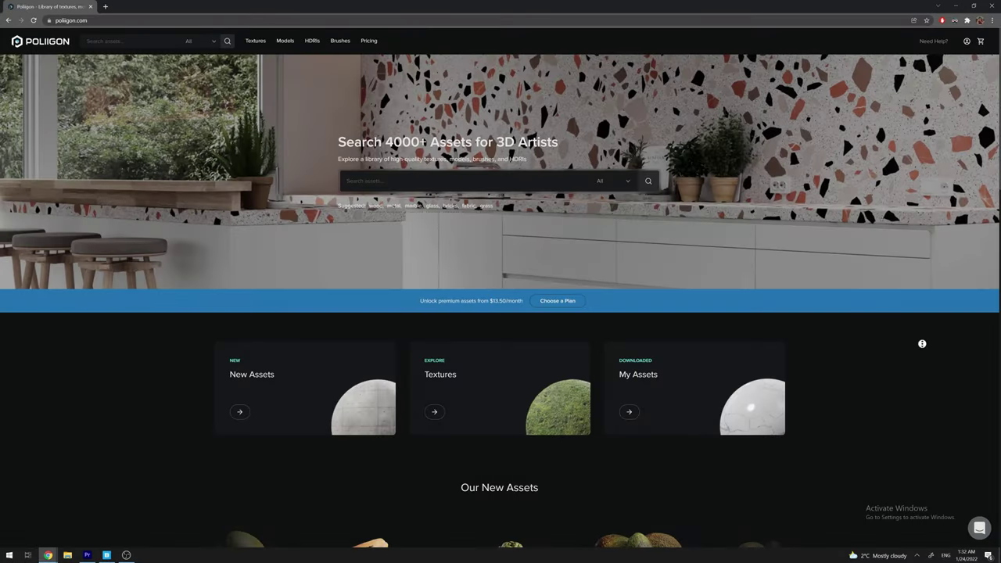
- Go to Poliigon's Download Plugins list and open the Blender Material Converter addon article
scroll(921, 370, down, 1)
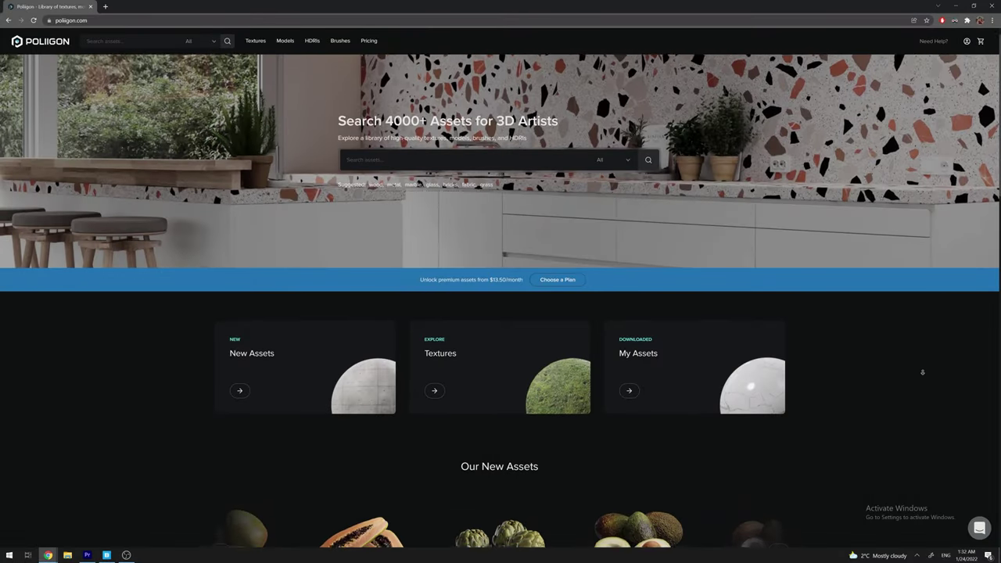
scroll(922, 372, down, 2)
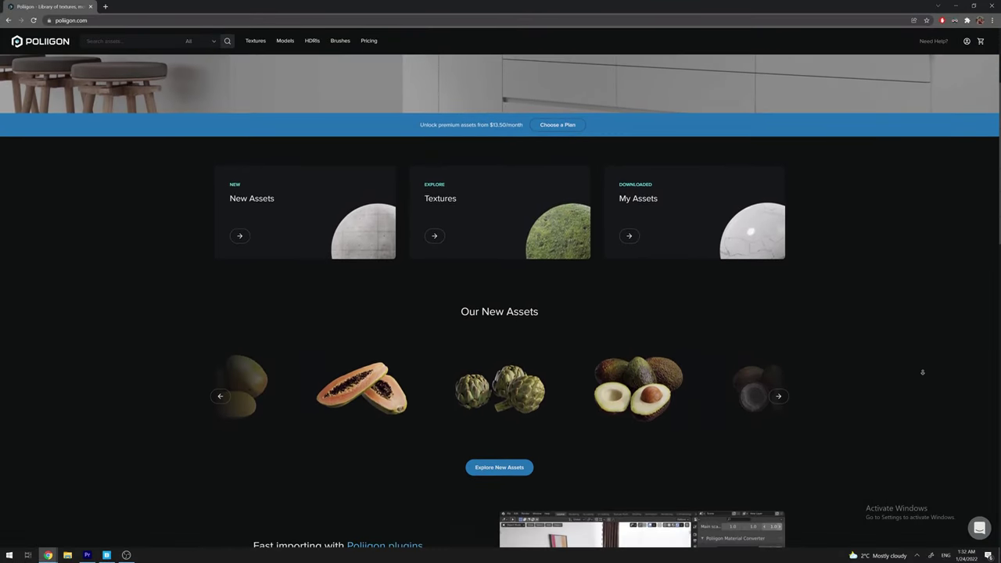
scroll(922, 372, down, 2)
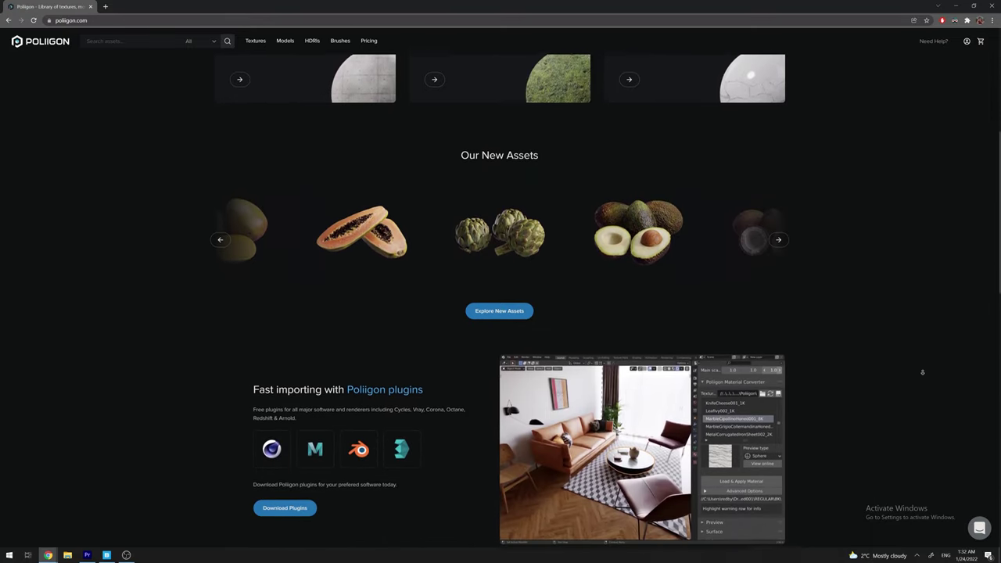
scroll(922, 372, down, 1)
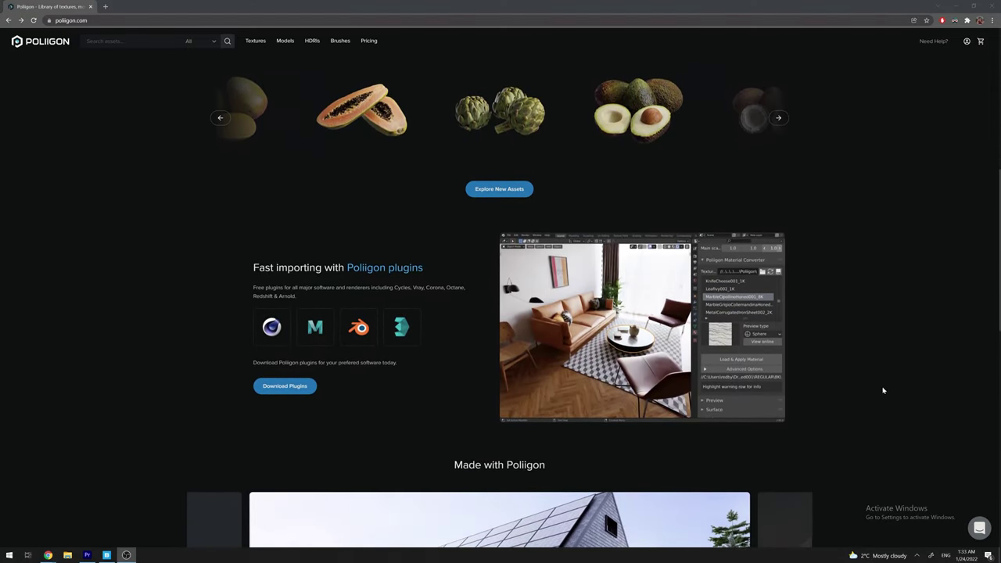
click(283, 386)
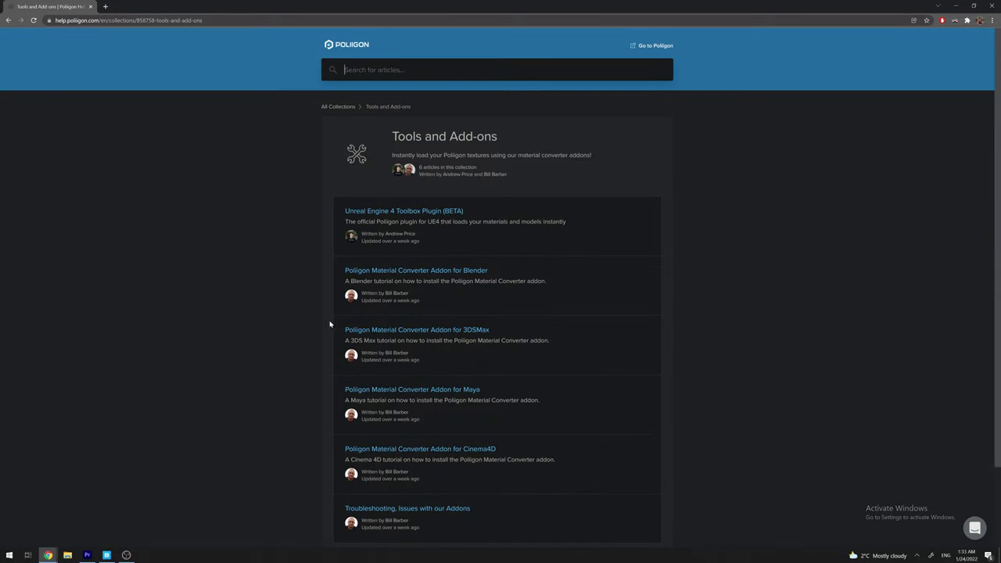
click(457, 293)
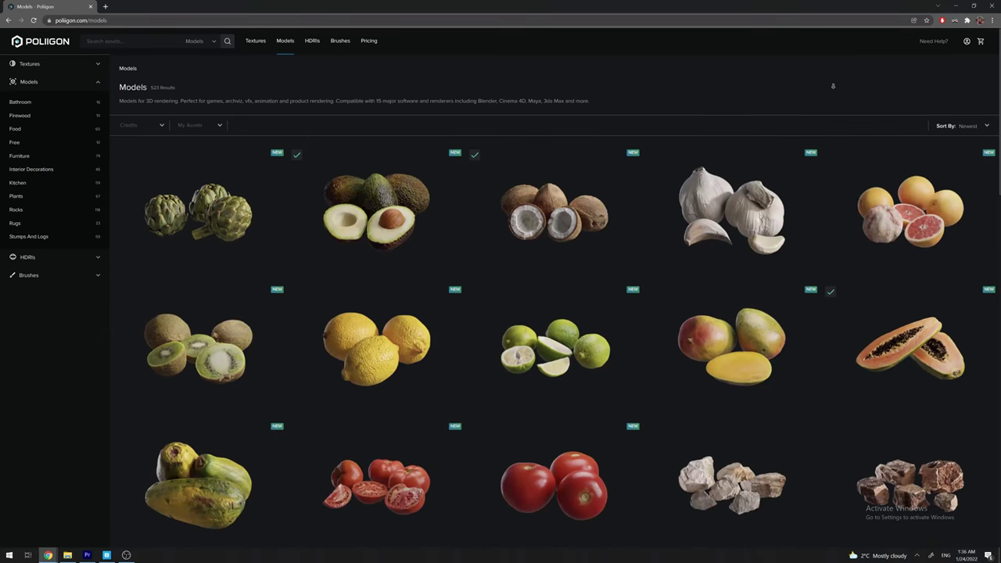
scroll(831, 85, down, 1)
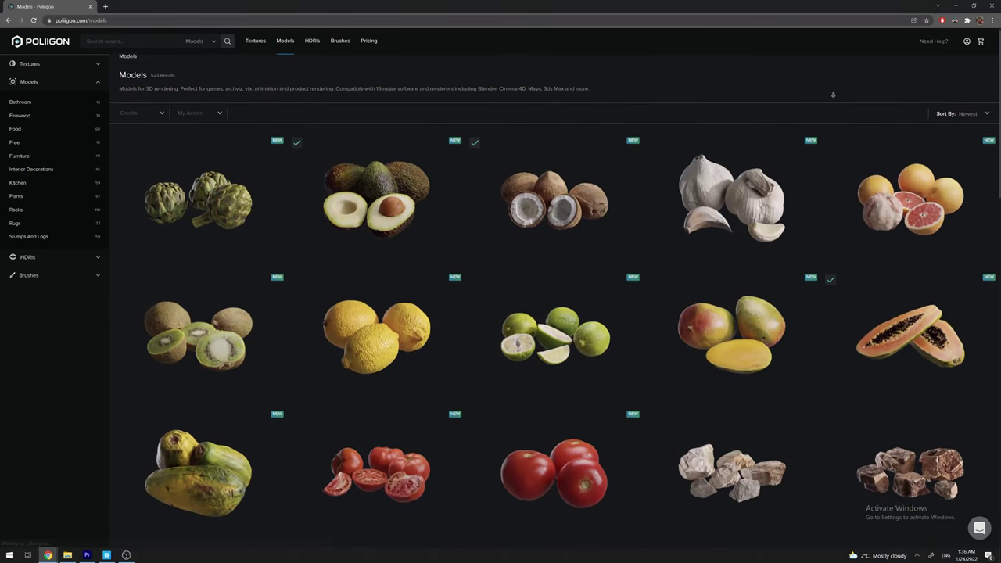